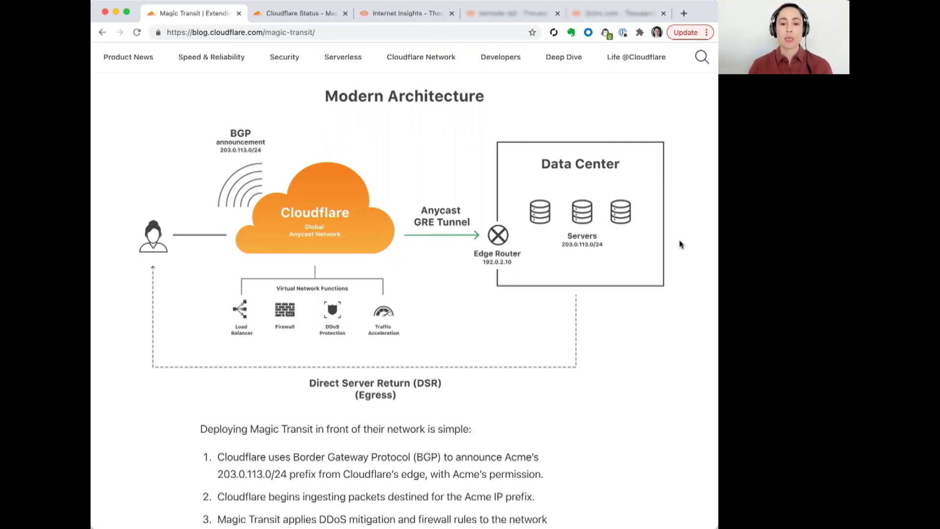
Review Cloudflare's Magic Transit incident report and the 15:45 PDT outage event on the Internet Insights timeline.
{"action": "left_click", "coordinate": [271, 14]}
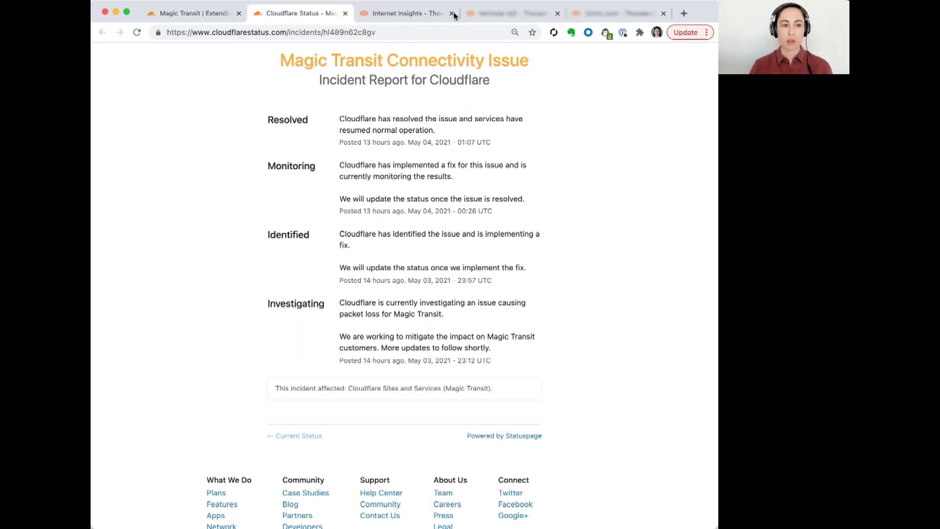
{"action": "left_click", "coordinate": [416, 13]}
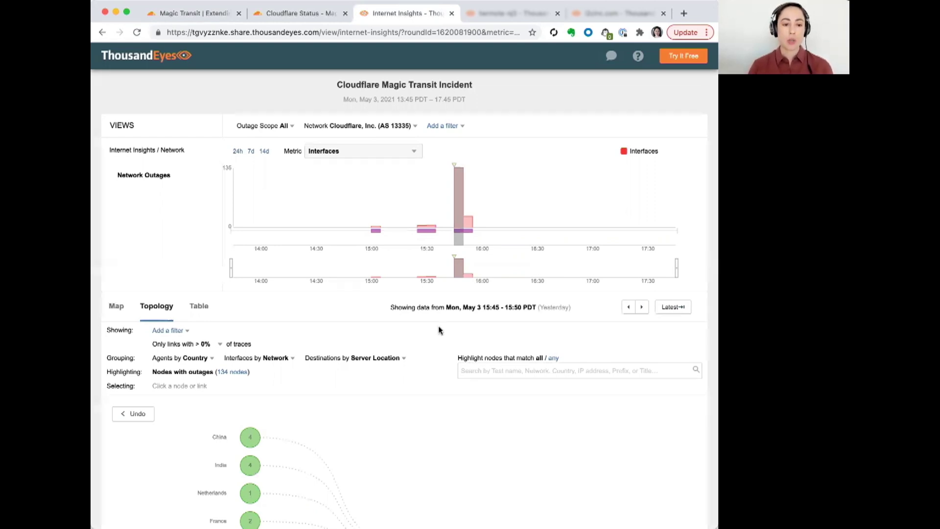
{"action": "mouse_move", "coordinate": [458, 230]}
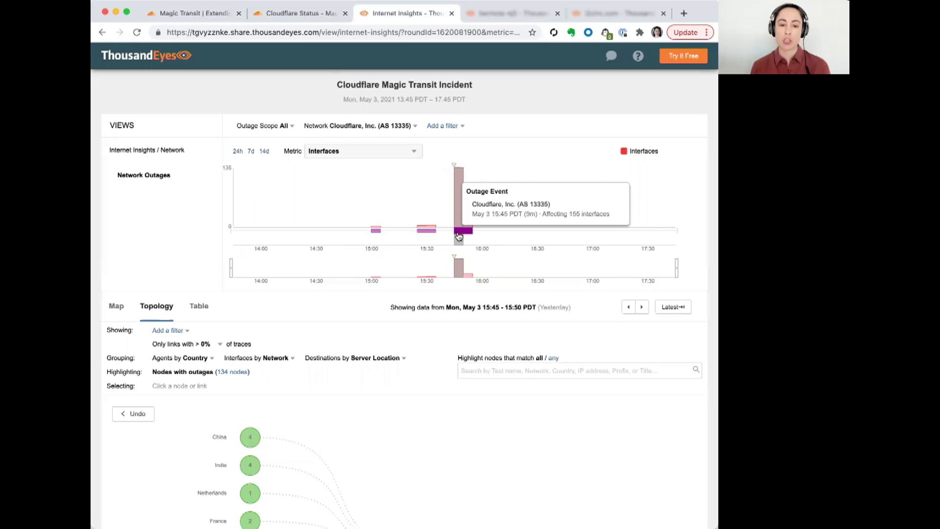
Expand the Cloudflare, Inc. (AS 13335) node in the outage topology and examine its affected interfaces by location.
{"action": "scroll", "coordinate": [425, 401], "scroll_direction": "down", "scroll_amount": 6}
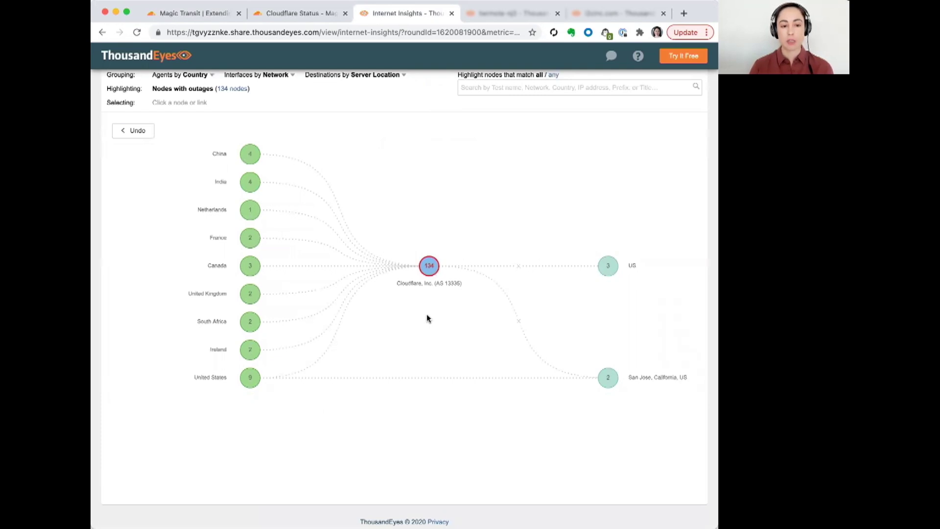
{"action": "mouse_move", "coordinate": [429, 274]}
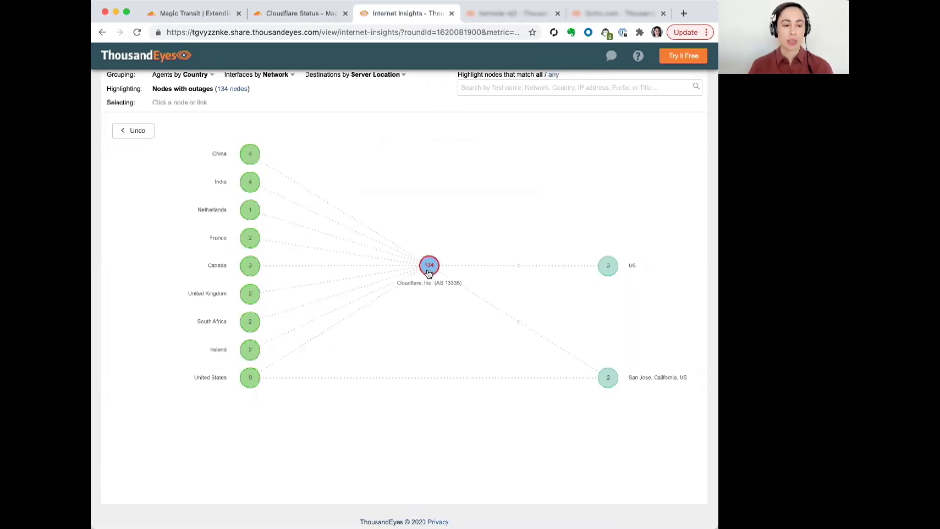
{"action": "left_click", "coordinate": [429, 273]}
{"action": "scroll", "coordinate": [576, 220], "scroll_direction": "down", "scroll_amount": 3}
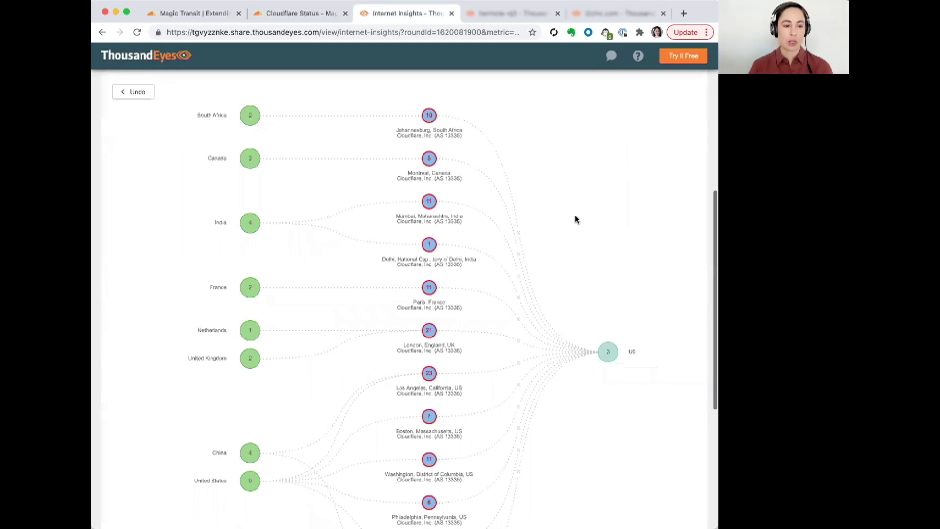
{"action": "scroll", "coordinate": [576, 219], "scroll_direction": "down", "scroll_amount": 1}
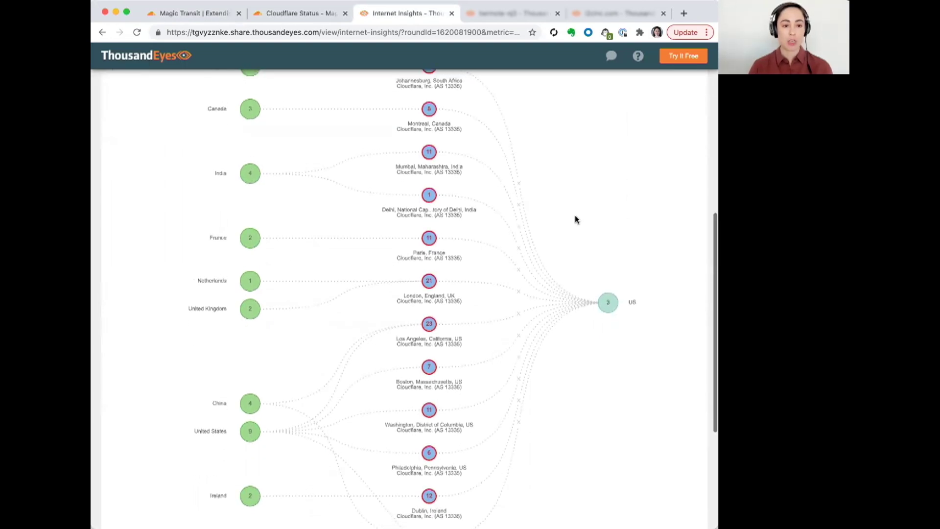
{"action": "scroll", "coordinate": [576, 219], "scroll_direction": "up", "scroll_amount": 1}
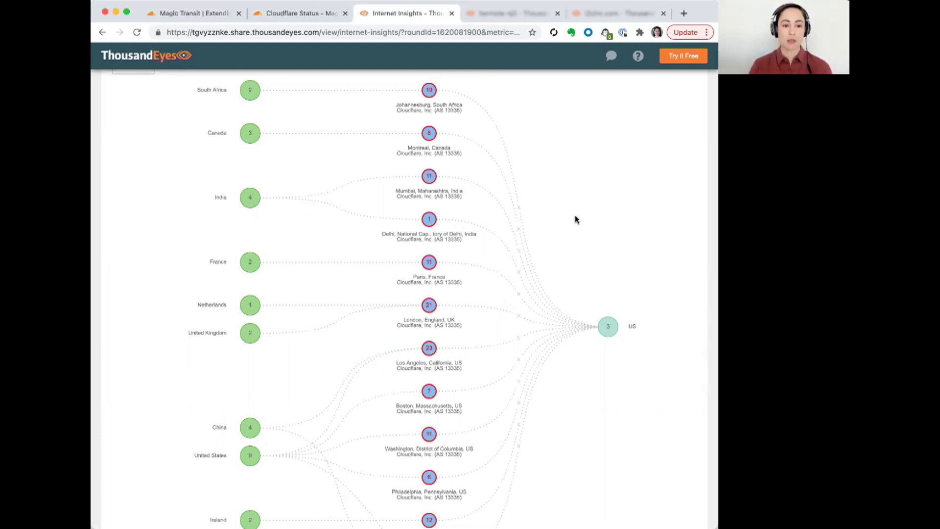
{"action": "scroll", "coordinate": [576, 220], "scroll_direction": "down", "scroll_amount": 5}
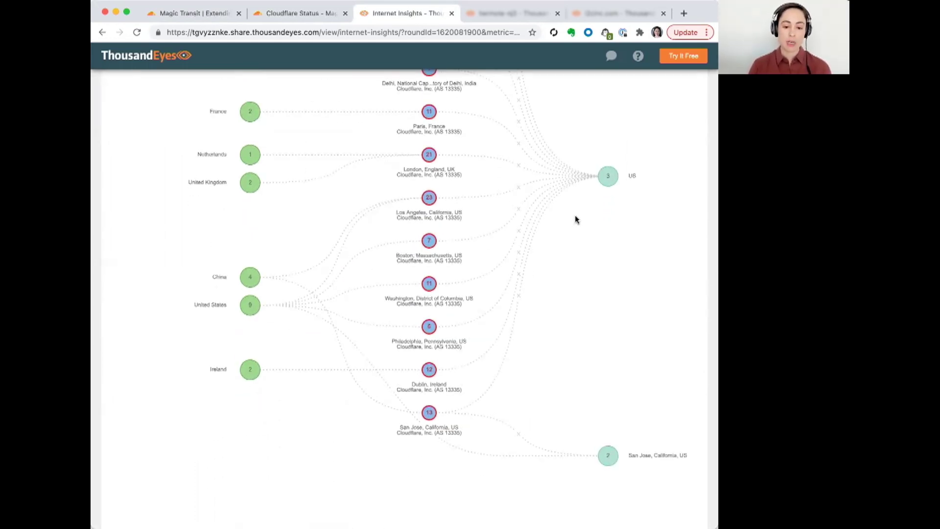
{"action": "key", "text": "super+Tab"}
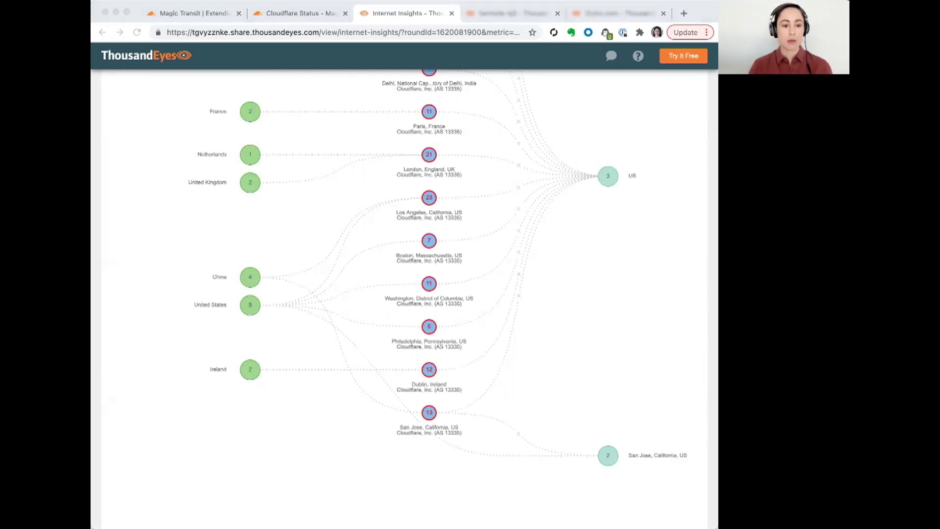
{"action": "scroll", "coordinate": [560, 348], "scroll_direction": "up", "scroll_amount": 3}
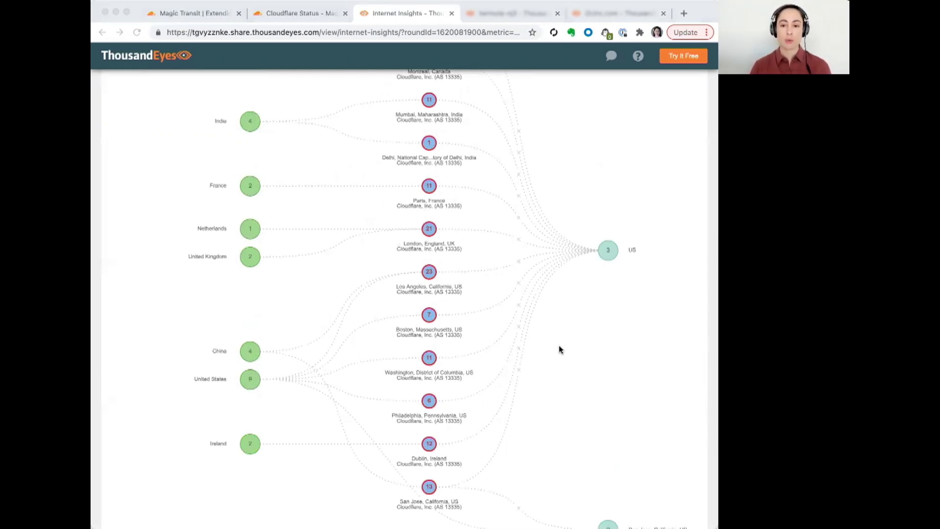
{"action": "scroll", "coordinate": [560, 349], "scroll_direction": "up", "scroll_amount": 10}
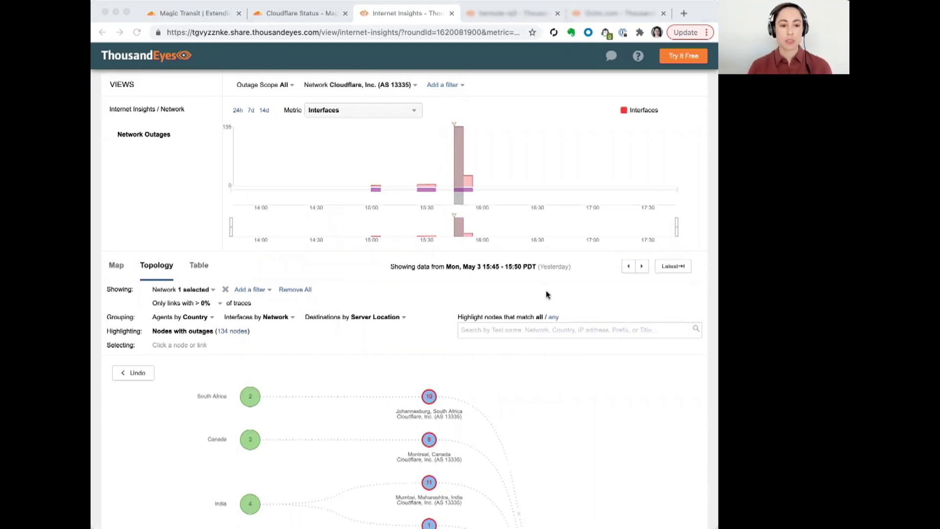
{"action": "scroll", "coordinate": [545, 290], "scroll_direction": "up", "scroll_amount": 2}
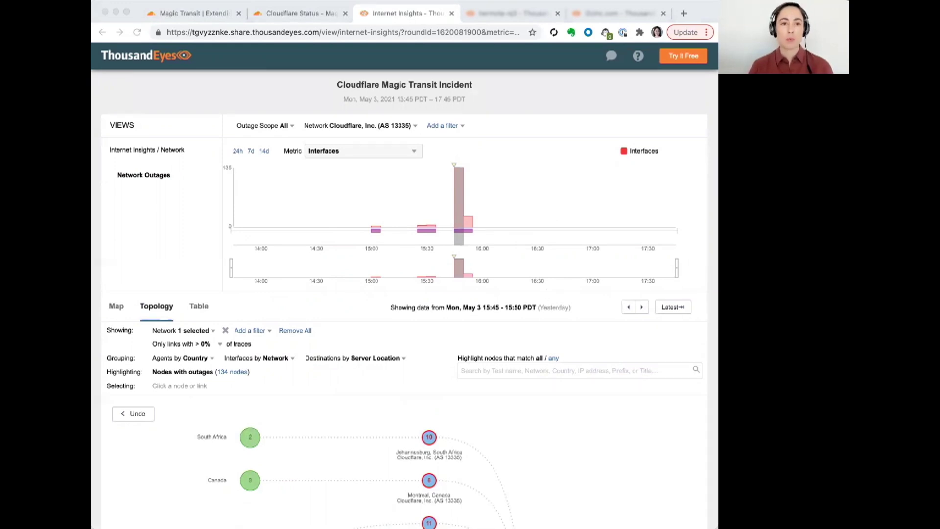
Open the shared path visualization test with the New York agents and dismiss the session-expired notice.
{"action": "left_click", "coordinate": [514, 13]}
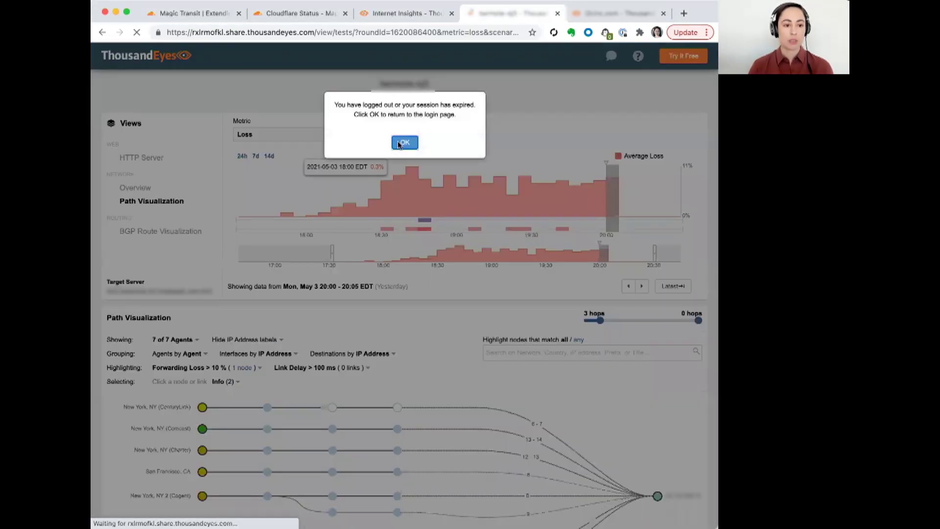
{"action": "left_click", "coordinate": [404, 142]}
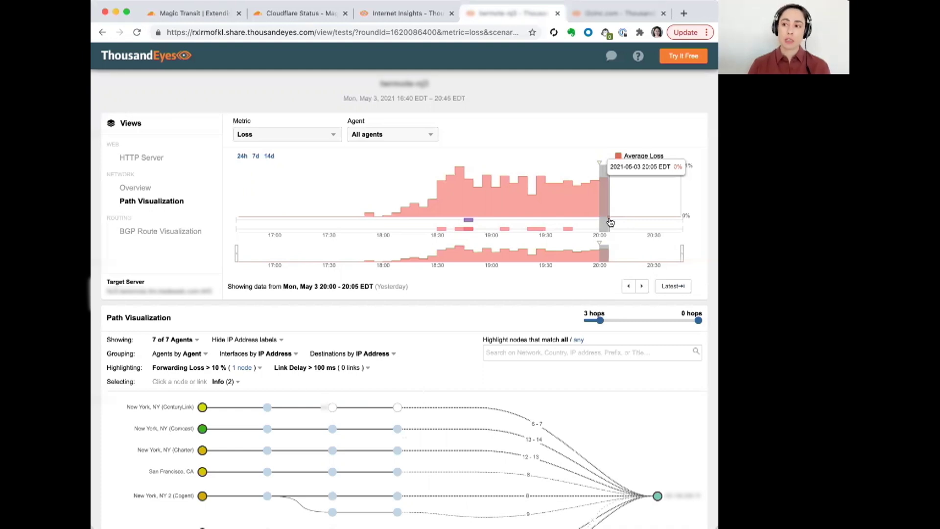
Open the other shared test's Path Visualization and select the May 3 15:45 PDT interval on the loss timeline.
{"action": "left_click", "coordinate": [617, 14]}
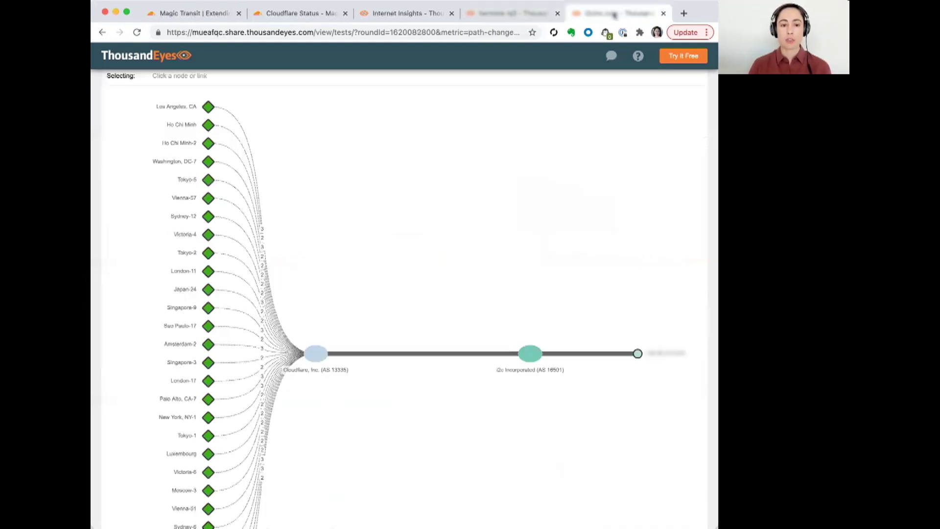
{"action": "scroll", "coordinate": [528, 158], "scroll_direction": "up", "scroll_amount": 10}
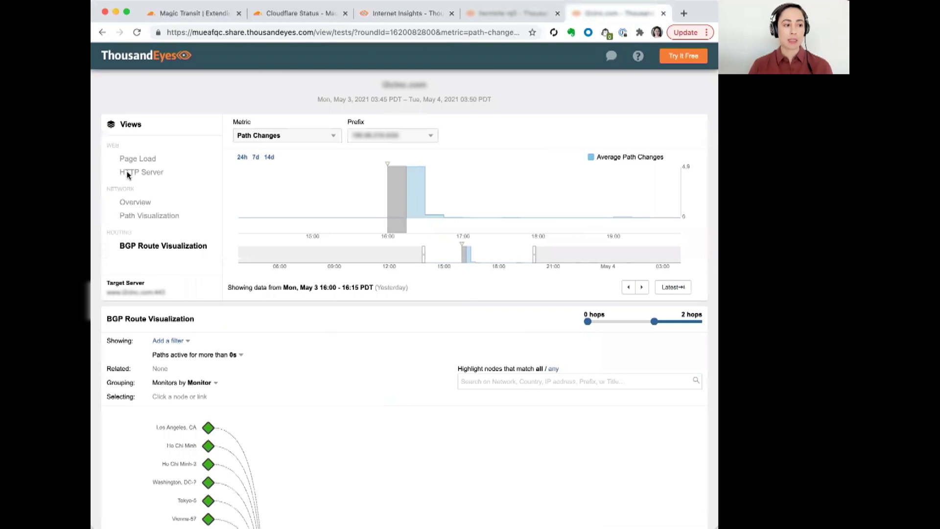
{"action": "left_click", "coordinate": [132, 217]}
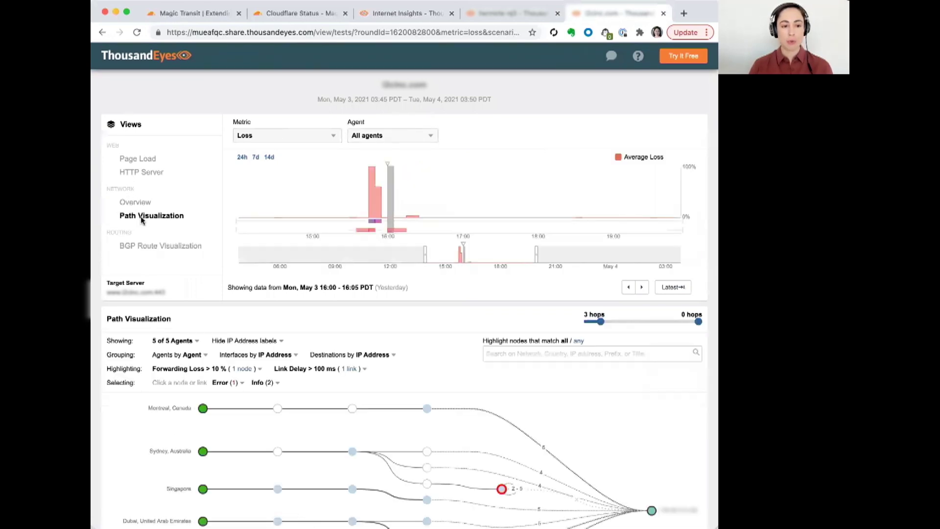
{"action": "left_click", "coordinate": [371, 220]}
{"action": "mouse_move", "coordinate": [377, 223]}
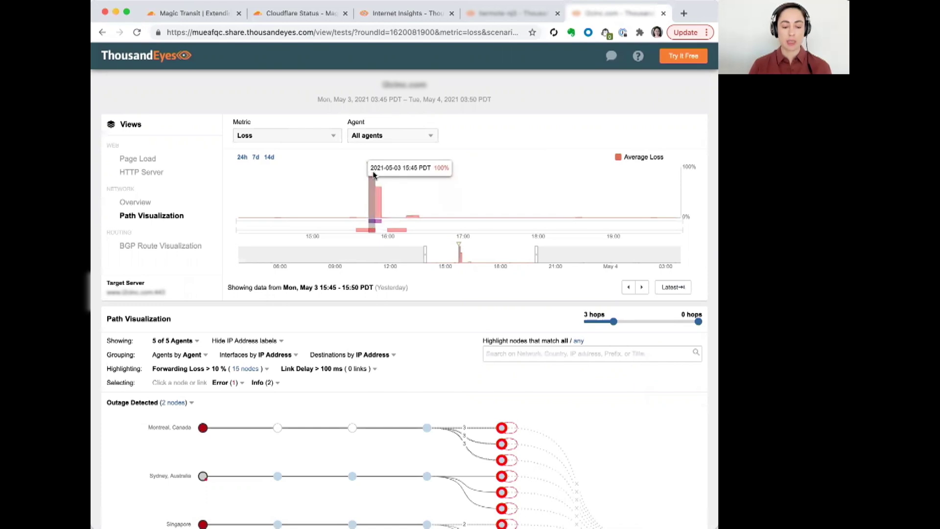
Inspect the details of the forwarding-loss nodes on the Sydney, Singapore and Dubai paths.
{"action": "scroll", "coordinate": [582, 343], "scroll_direction": "down", "scroll_amount": 5}
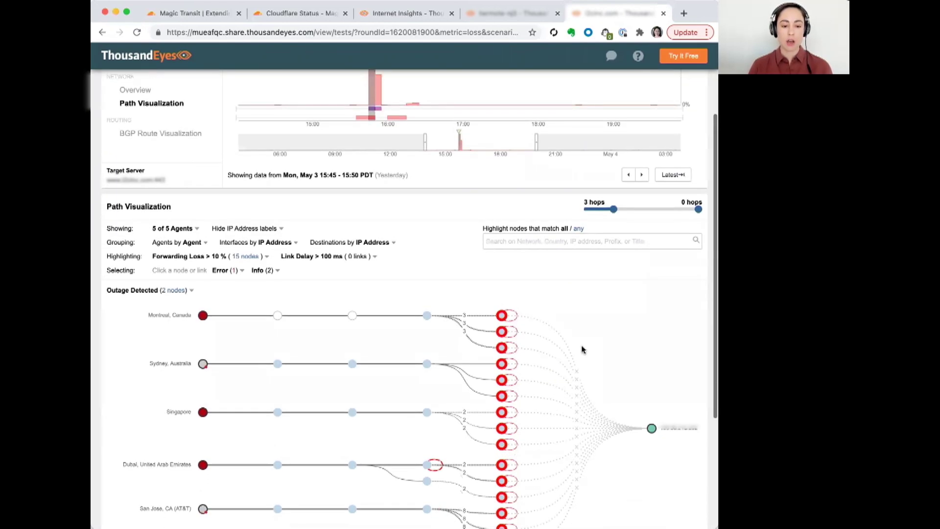
{"action": "mouse_move", "coordinate": [501, 290]}
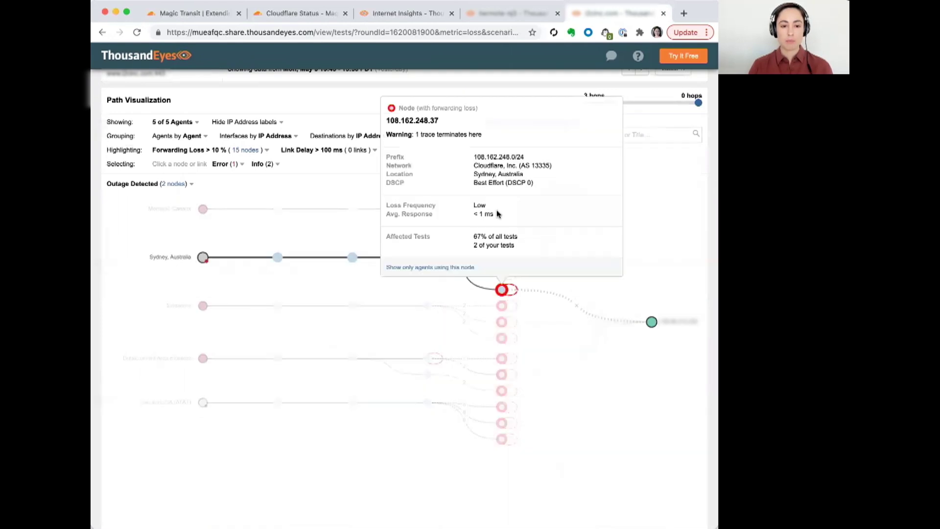
{"action": "mouse_move", "coordinate": [502, 307]}
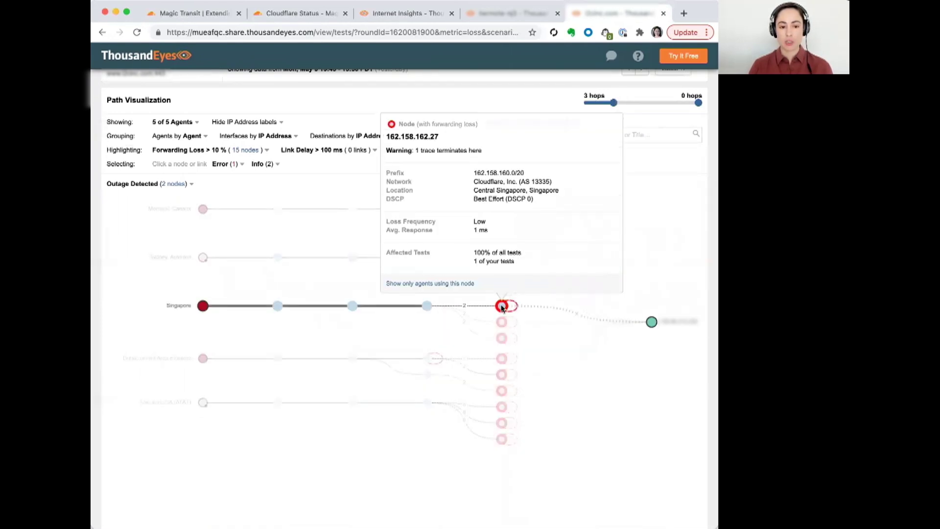
{"action": "mouse_move", "coordinate": [501, 338]}
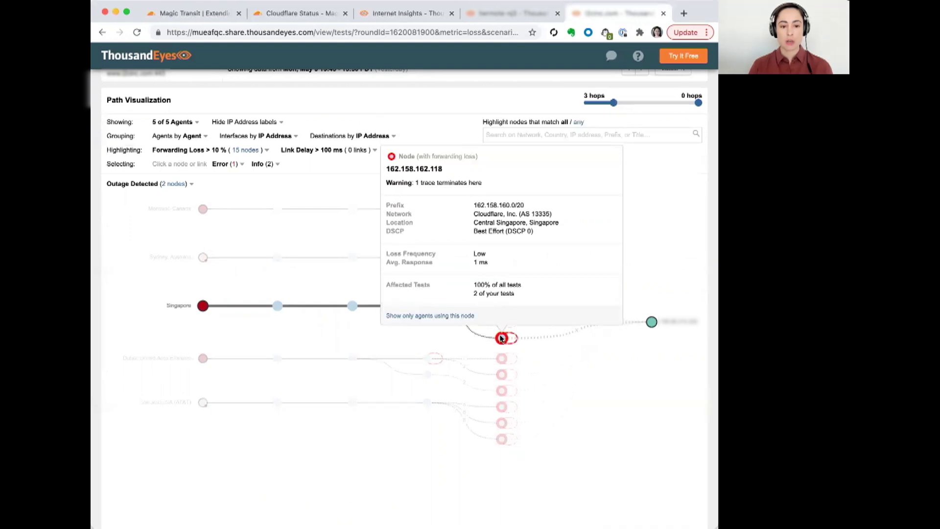
{"action": "mouse_move", "coordinate": [501, 375]}
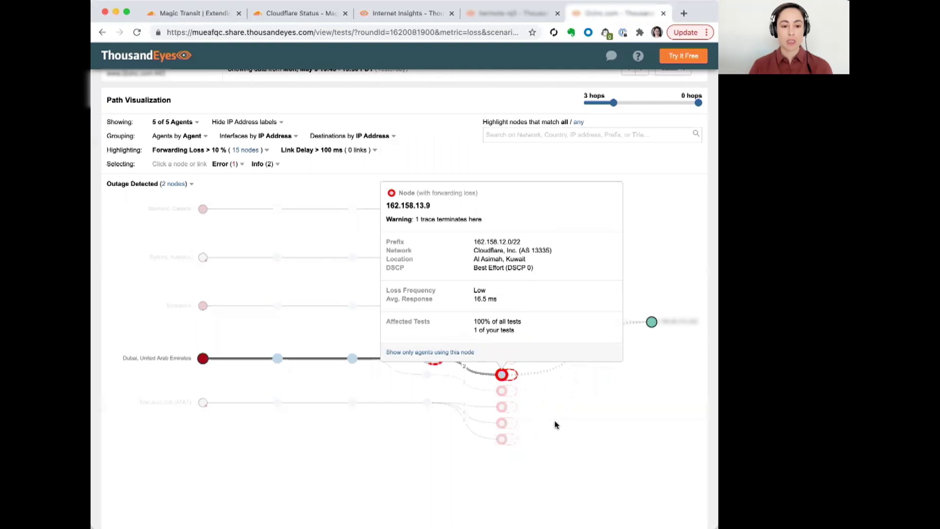
Expand the path visualization to 12 hops from the agents and examine where each path ends.
{"action": "left_click_drag", "start_coordinate": [614, 103], "coordinate": [691, 103]}
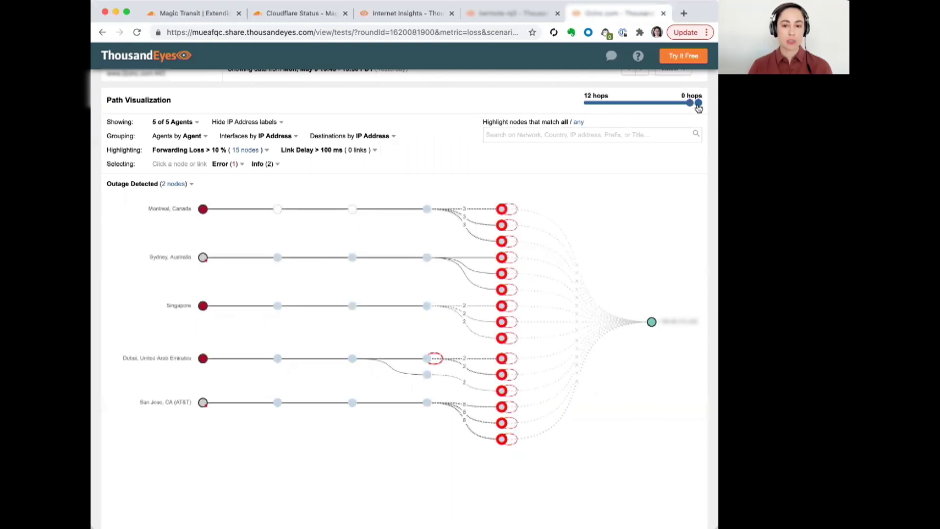
{"action": "scroll", "coordinate": [650, 200], "scroll_direction": "down", "scroll_amount": 3}
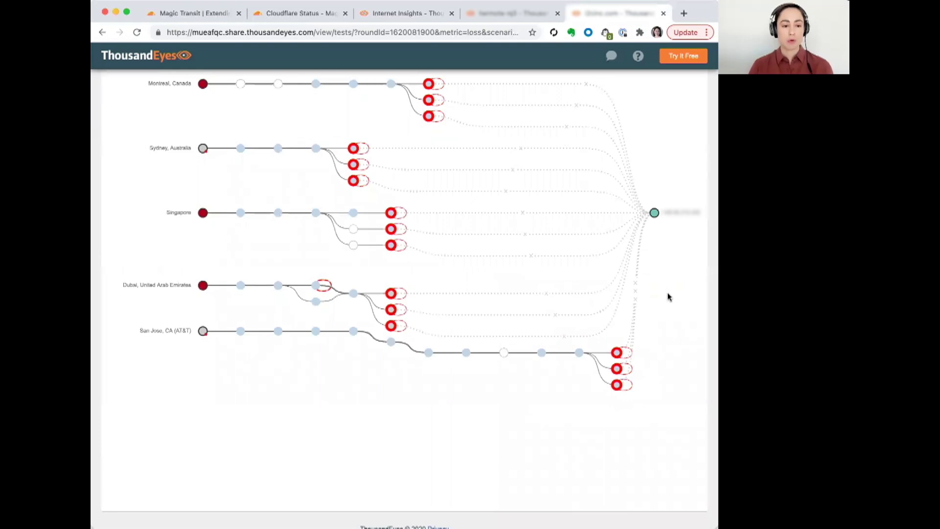
{"action": "scroll", "coordinate": [669, 297], "scroll_direction": "up", "scroll_amount": 1}
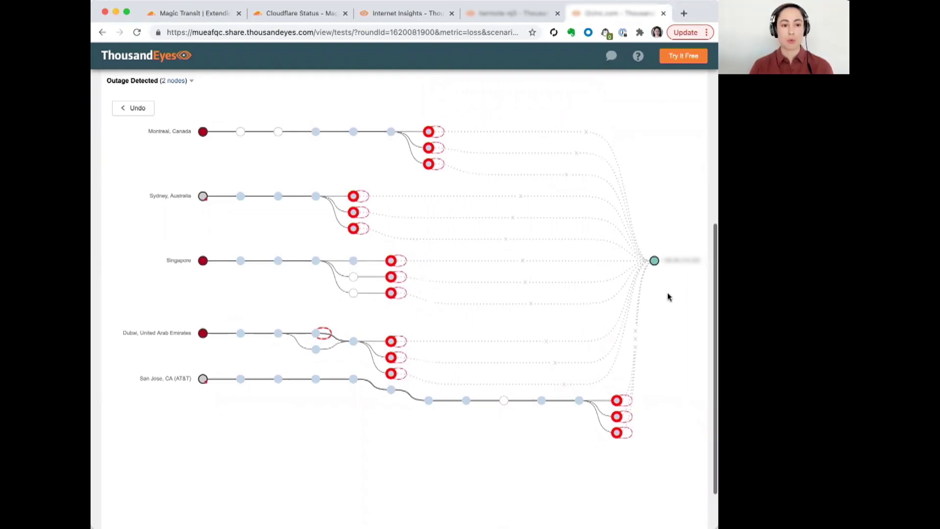
{"action": "scroll", "coordinate": [669, 298], "scroll_direction": "up", "scroll_amount": 1}
Inspect the 15:45 outage marker and the packet loss values around it on the timeline.
{"action": "scroll", "coordinate": [669, 297], "scroll_direction": "up", "scroll_amount": 5}
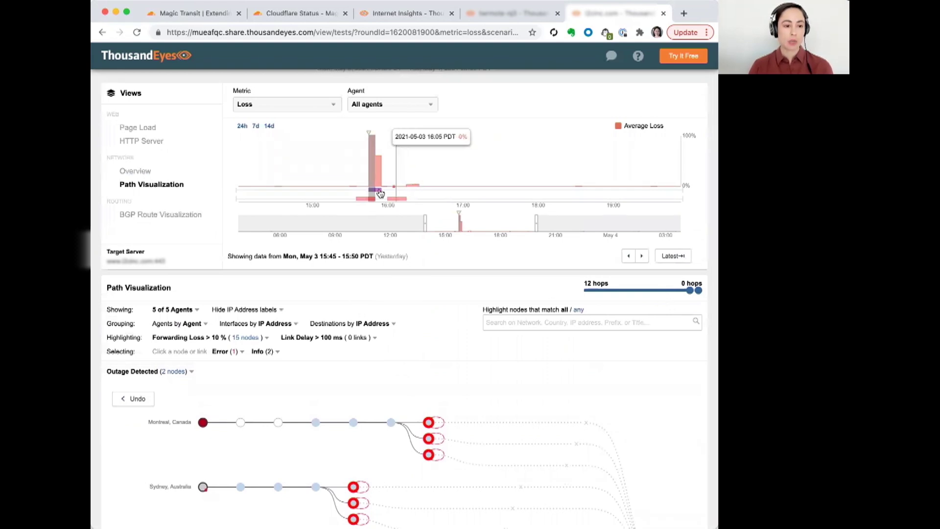
{"action": "mouse_move", "coordinate": [373, 194]}
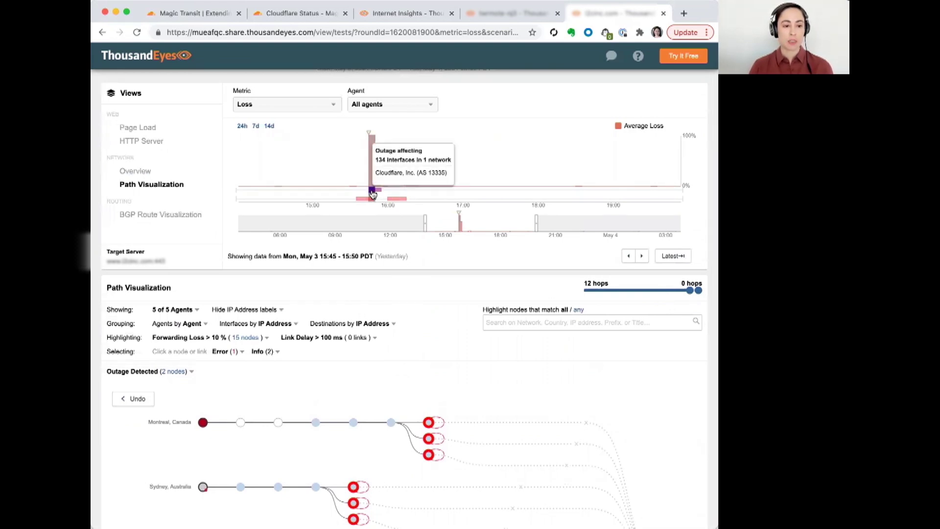
{"action": "mouse_move", "coordinate": [373, 172]}
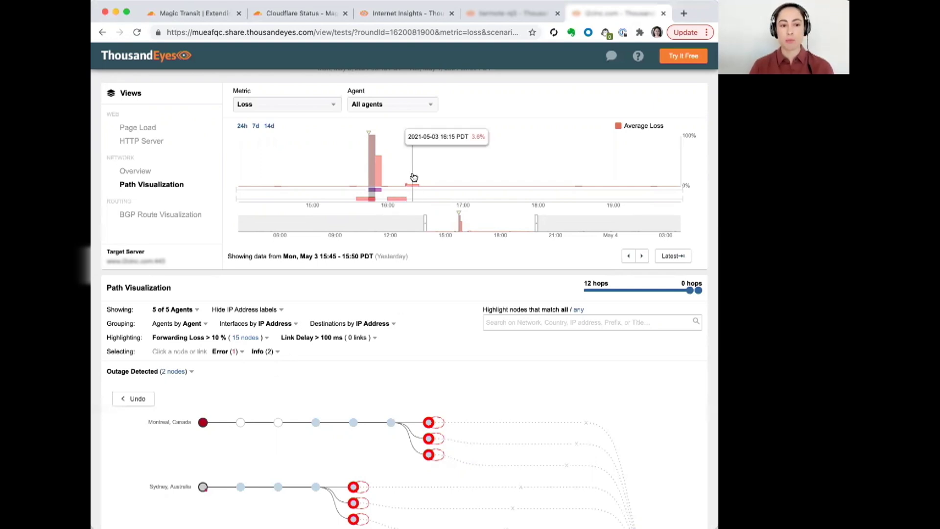
Open BGP Route Visualization for the 15:45–16:00 PDT interval and examine the monitors' routes through Cloudflare to the origin network.
{"action": "left_click", "coordinate": [154, 214]}
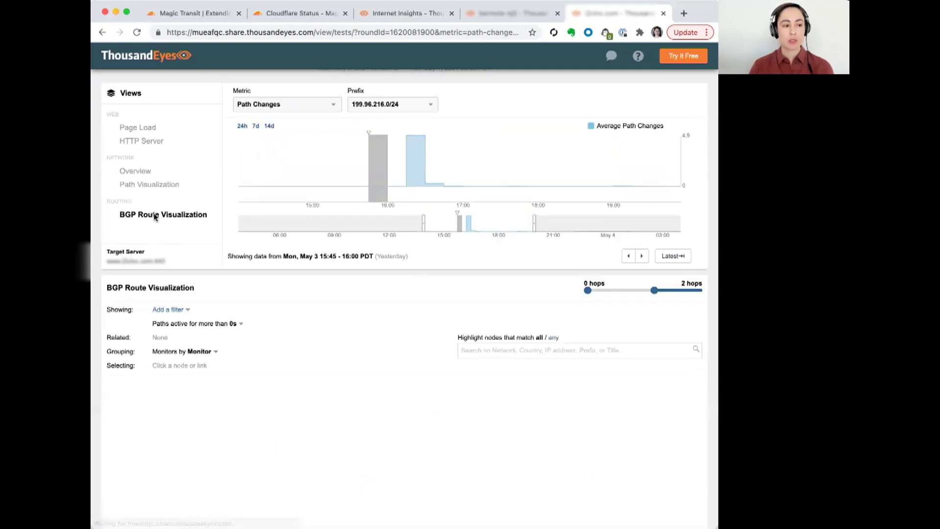
{"action": "scroll", "coordinate": [356, 393], "scroll_direction": "down", "scroll_amount": 4}
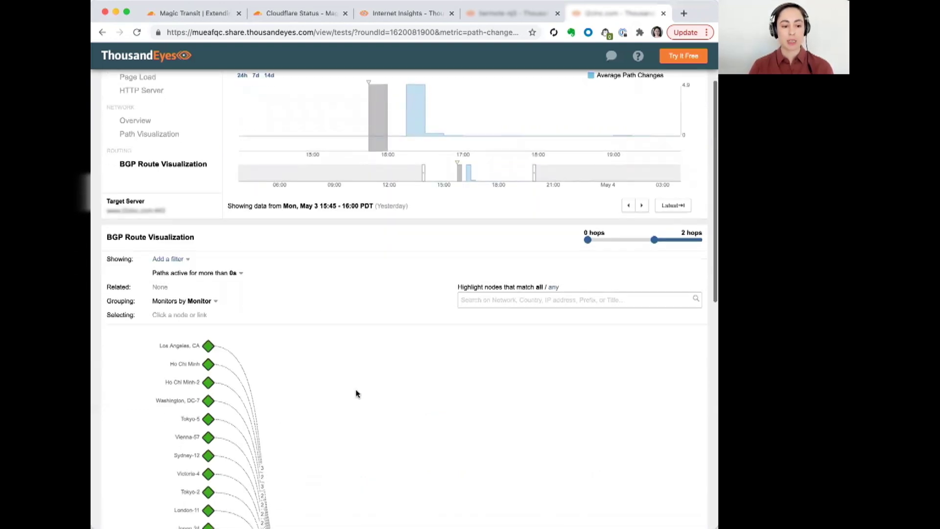
{"action": "scroll", "coordinate": [356, 393], "scroll_direction": "down", "scroll_amount": 5}
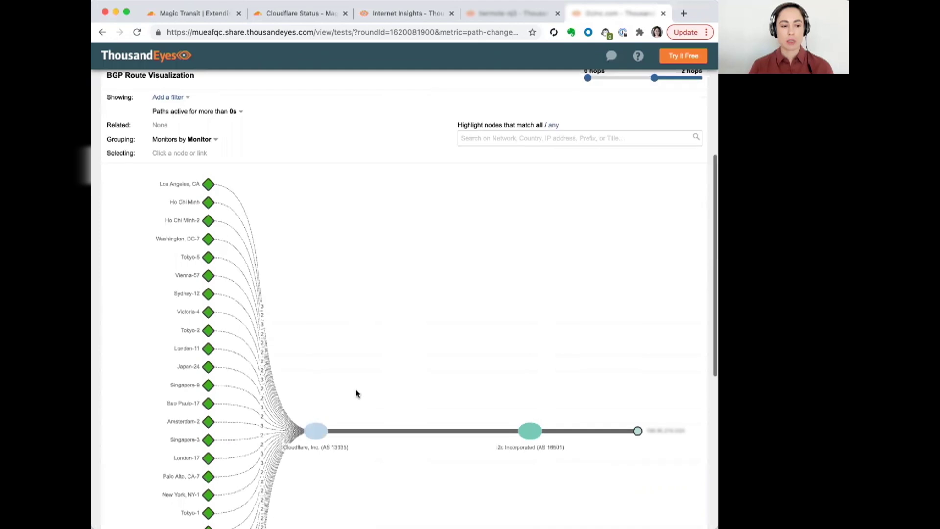
{"action": "scroll", "coordinate": [356, 394], "scroll_direction": "down", "scroll_amount": 7}
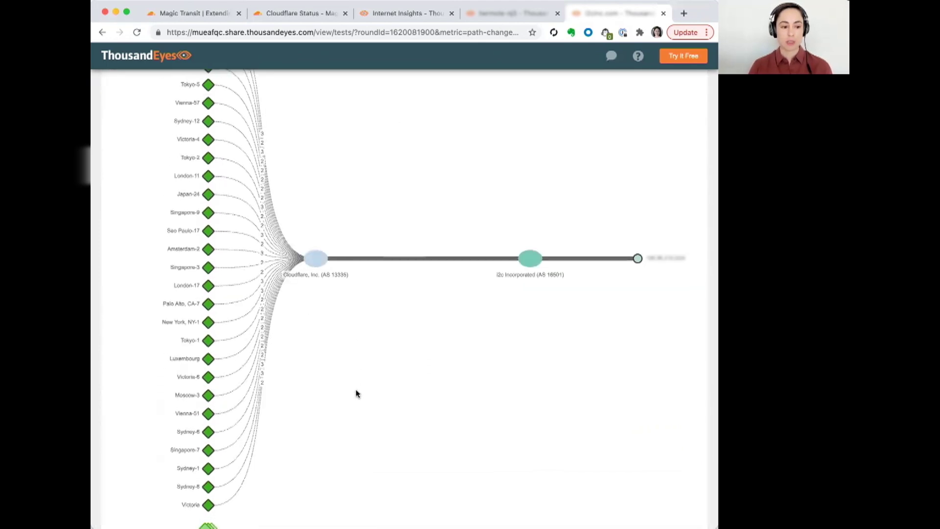
{"action": "scroll", "coordinate": [356, 393], "scroll_direction": "down", "scroll_amount": 1}
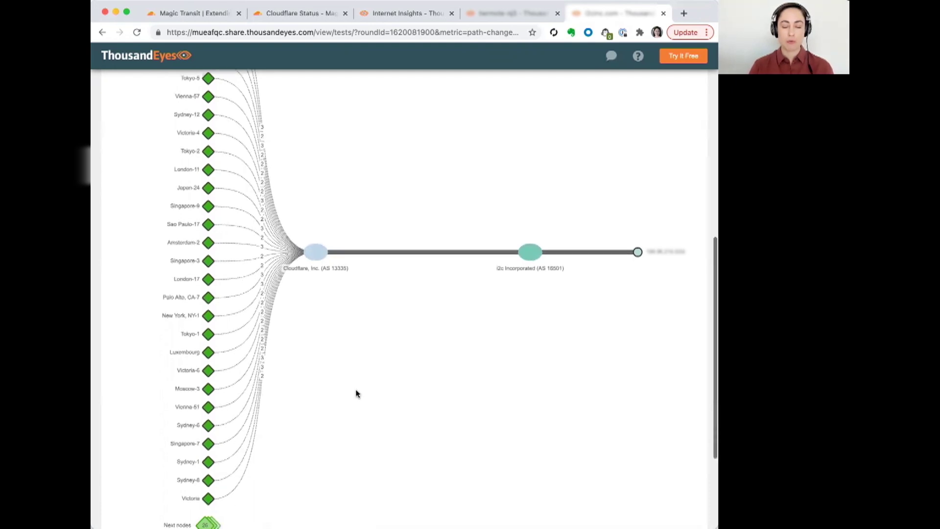
Switch the BGP timeline to the path-change spike at 16:15–16:30 PDT and examine the monitors' routes to the origin network.
{"action": "scroll", "coordinate": [356, 393], "scroll_direction": "up", "scroll_amount": 7}
{"action": "scroll", "coordinate": [356, 393], "scroll_direction": "up", "scroll_amount": 9}
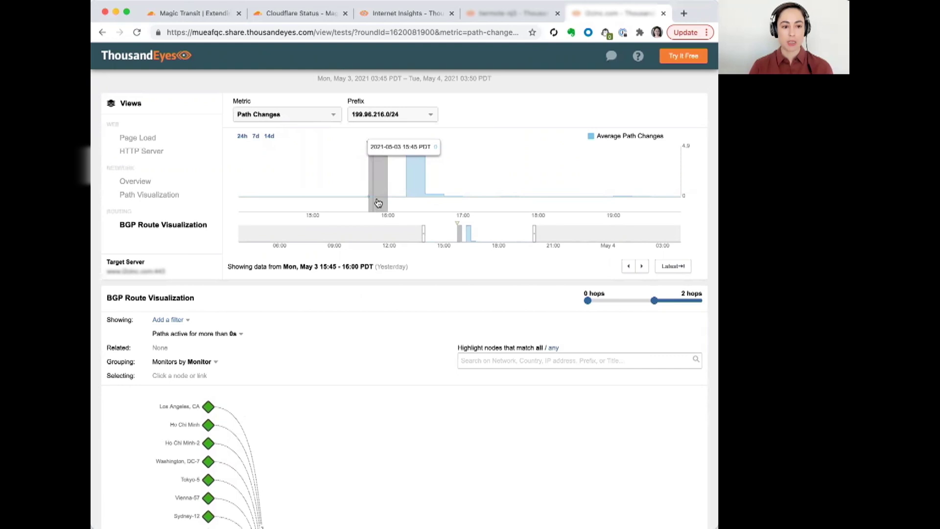
{"action": "scroll", "coordinate": [421, 393], "scroll_direction": "down", "scroll_amount": 15}
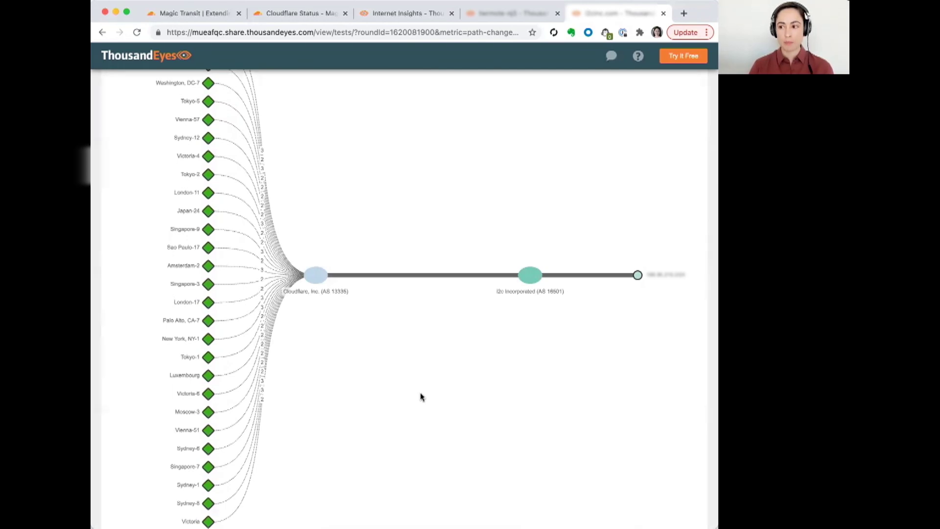
{"action": "scroll", "coordinate": [421, 392], "scroll_direction": "up", "scroll_amount": 15}
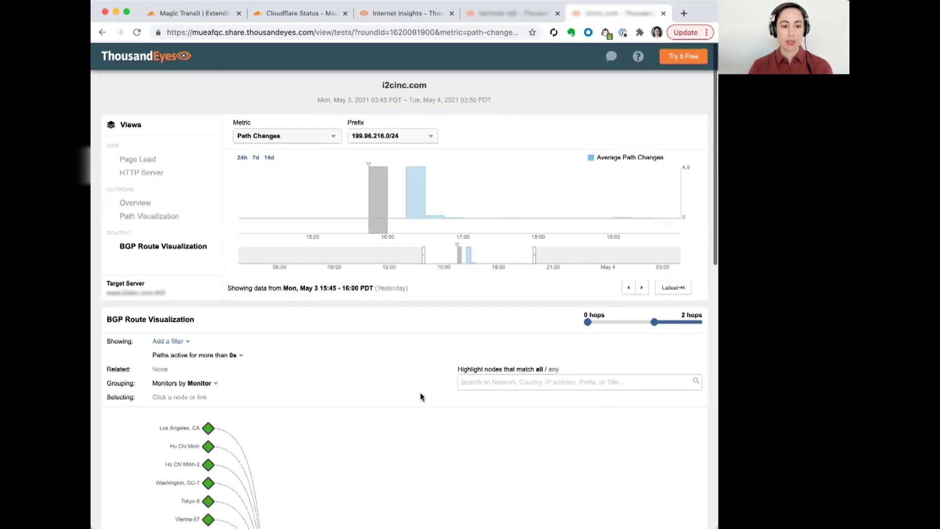
{"action": "mouse_move", "coordinate": [418, 200]}
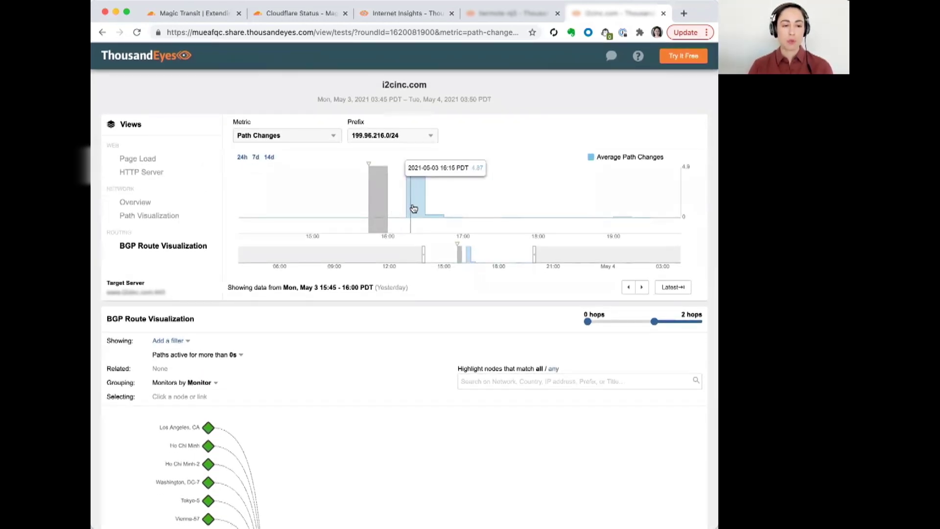
{"action": "left_click", "coordinate": [411, 210]}
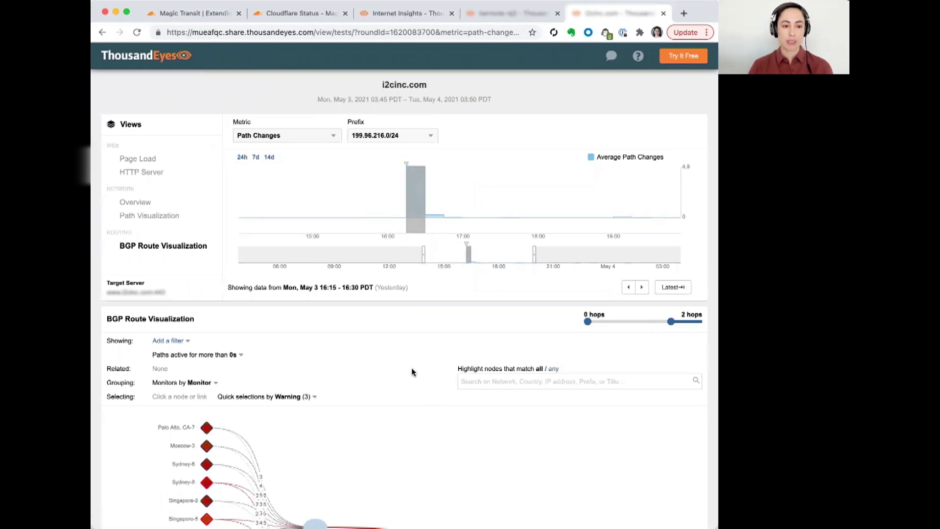
{"action": "mouse_move", "coordinate": [409, 214]}
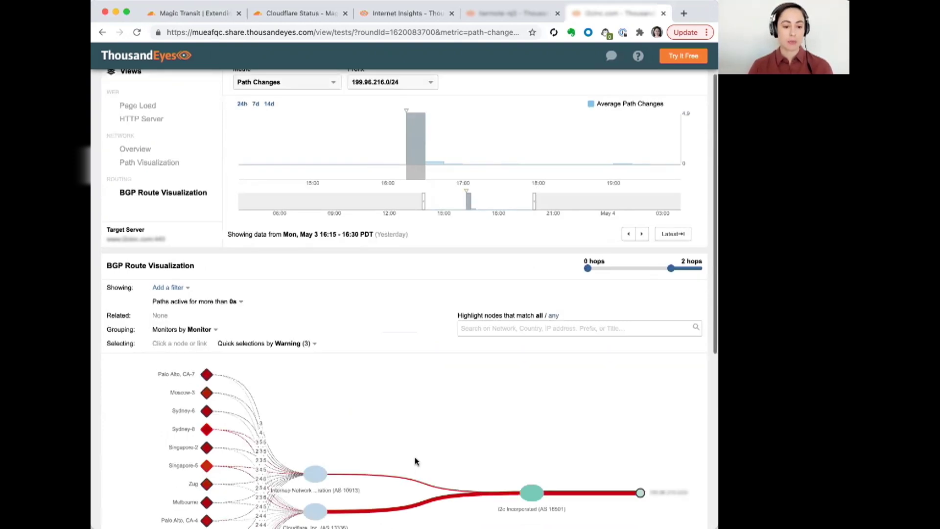
{"action": "scroll", "coordinate": [416, 461], "scroll_direction": "down", "scroll_amount": 5}
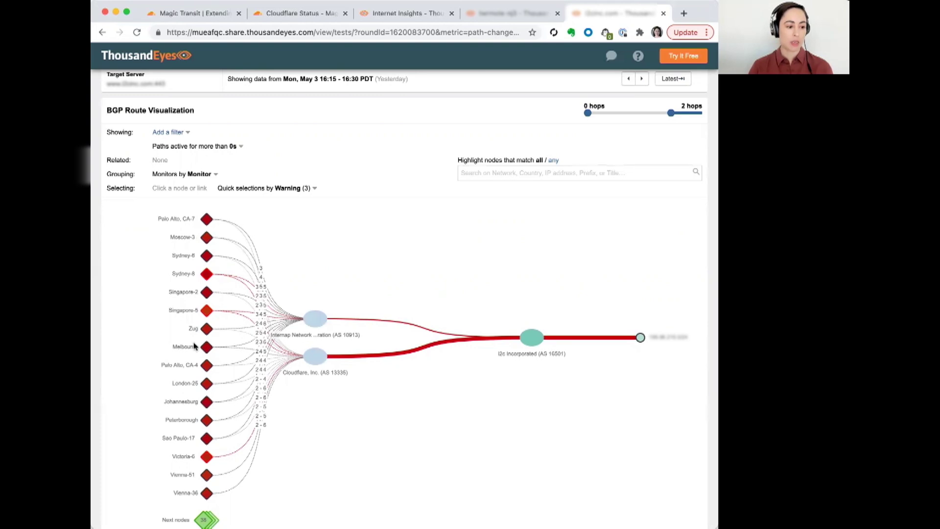
Limit the BGP route view to the Melbourne monitor and inspect the Internap Network Services (AS 10913) node on its path.
{"action": "mouse_move", "coordinate": [206, 348]}
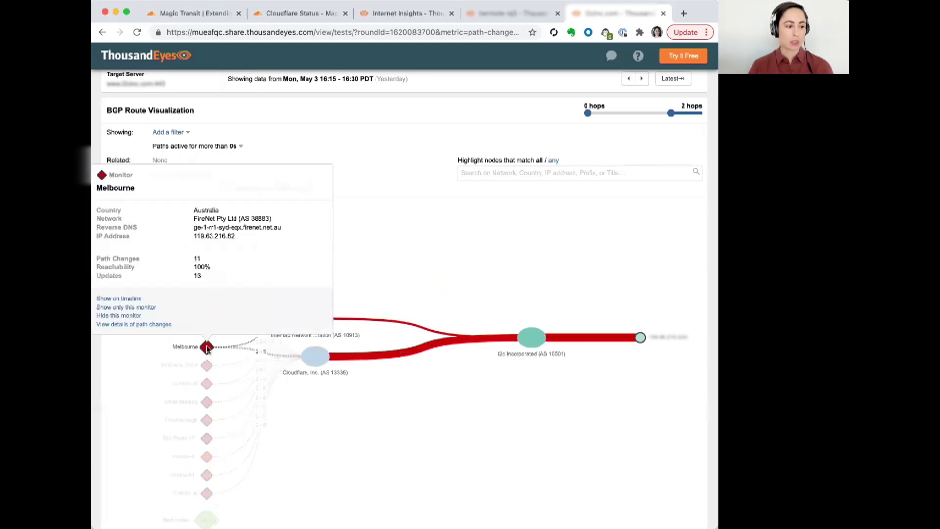
{"action": "left_click", "coordinate": [126, 307]}
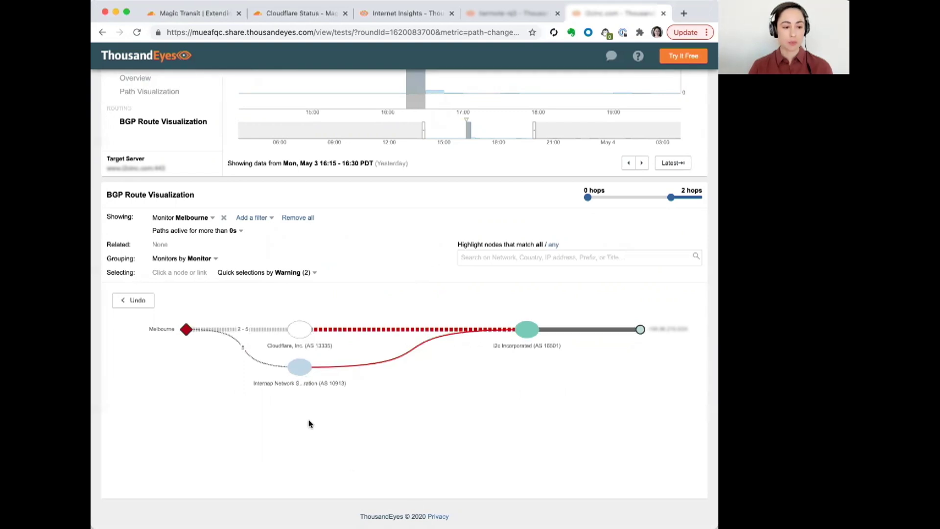
{"action": "left_click", "coordinate": [299, 369]}
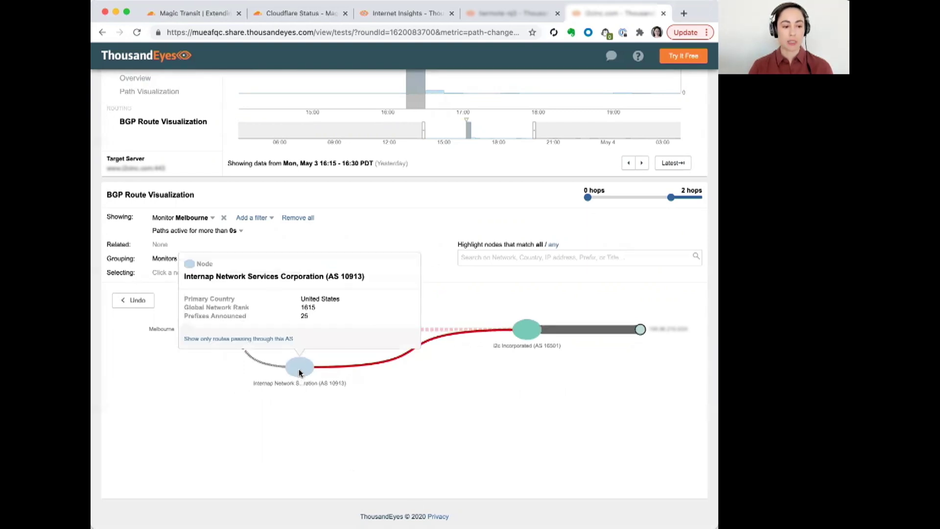
{"action": "left_click", "coordinate": [449, 423]}
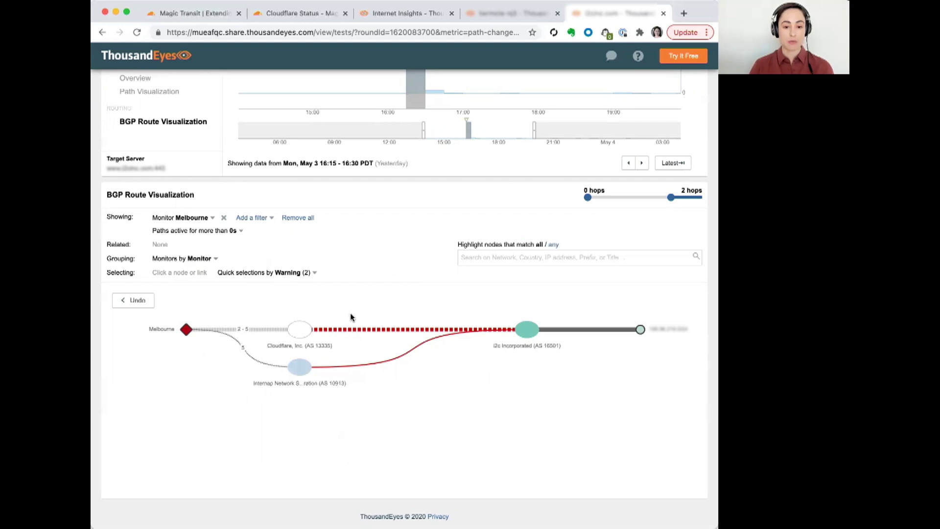
Show the Melbourne monitor's route for the 16:30–16:45 PDT interval and review it against the path-change timeline.
{"action": "left_click", "coordinate": [437, 93]}
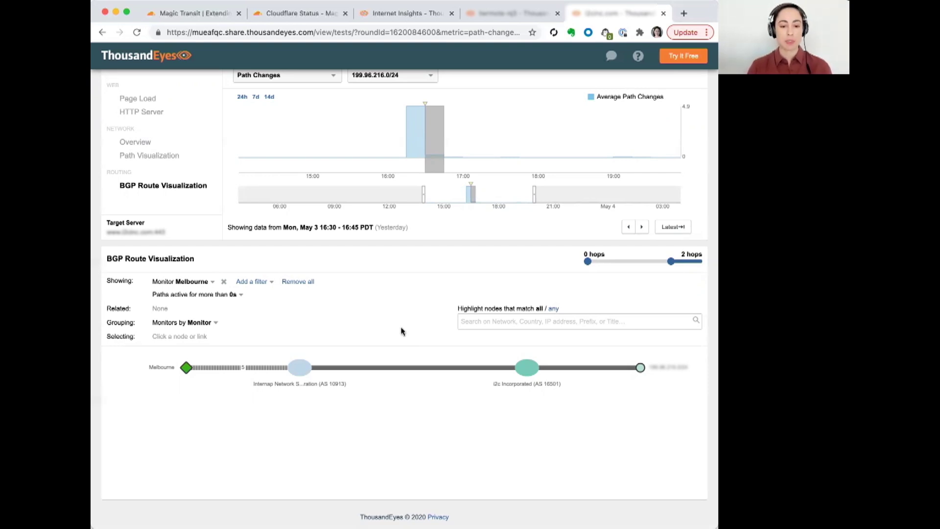
{"action": "scroll", "coordinate": [402, 334], "scroll_direction": "up", "scroll_amount": 3}
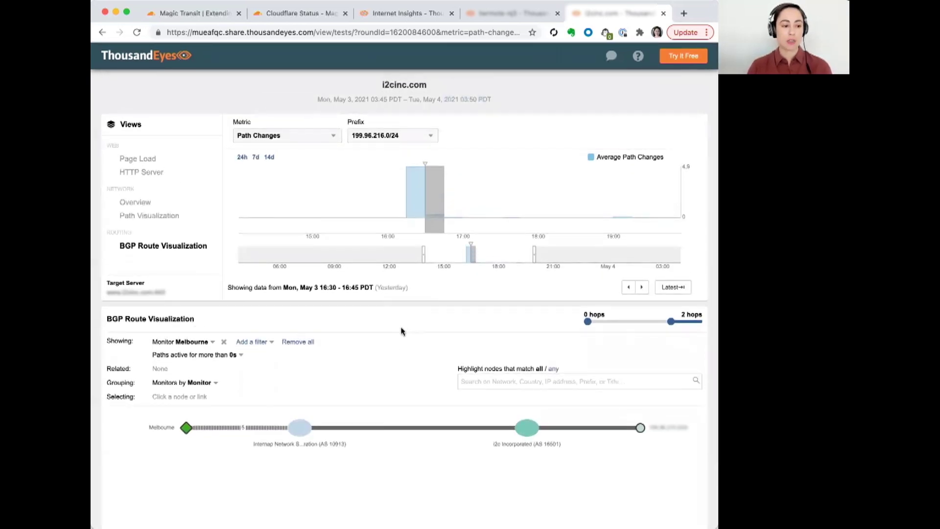